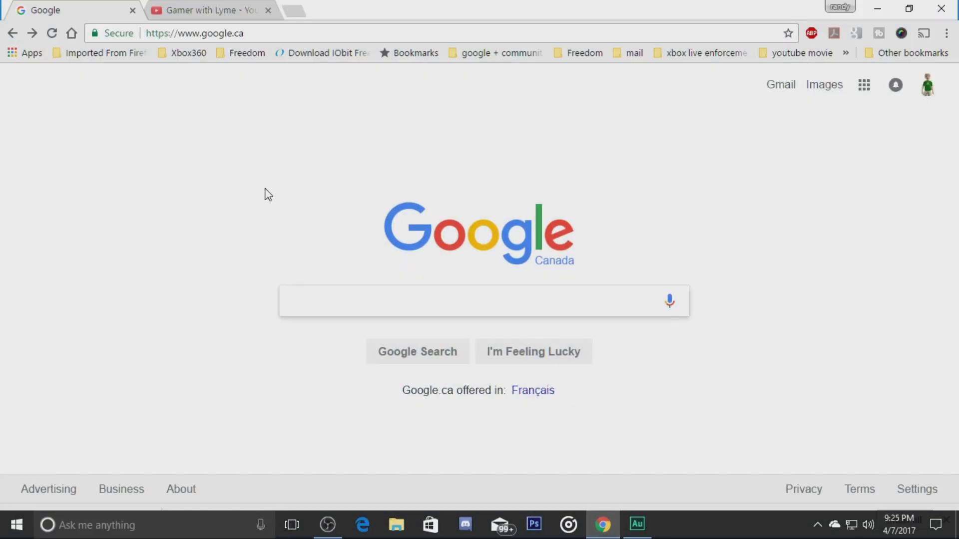
Open Beam's Manage Channel page from the avatar menu and scroll to the Keep recordings (VoDs) toggle
left_click(32, 33)
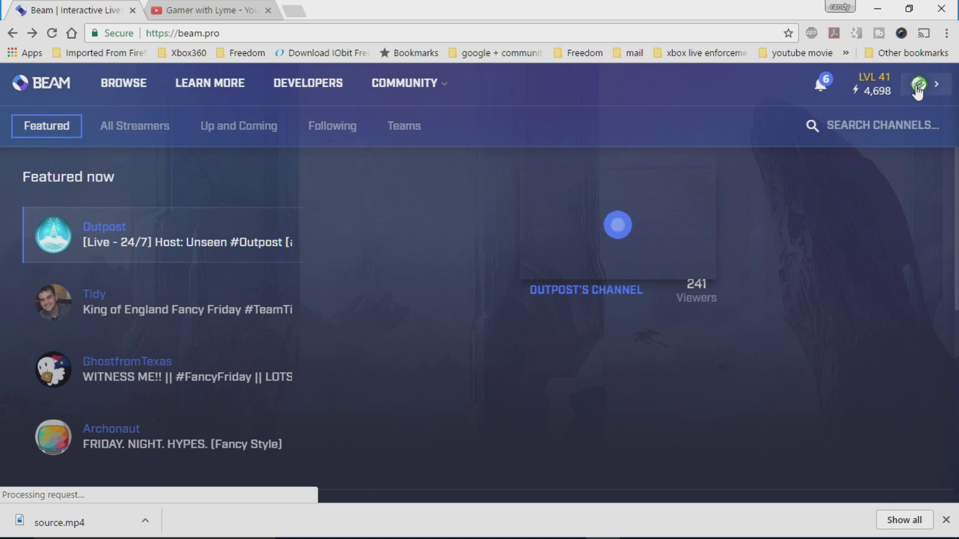
left_click(918, 86)
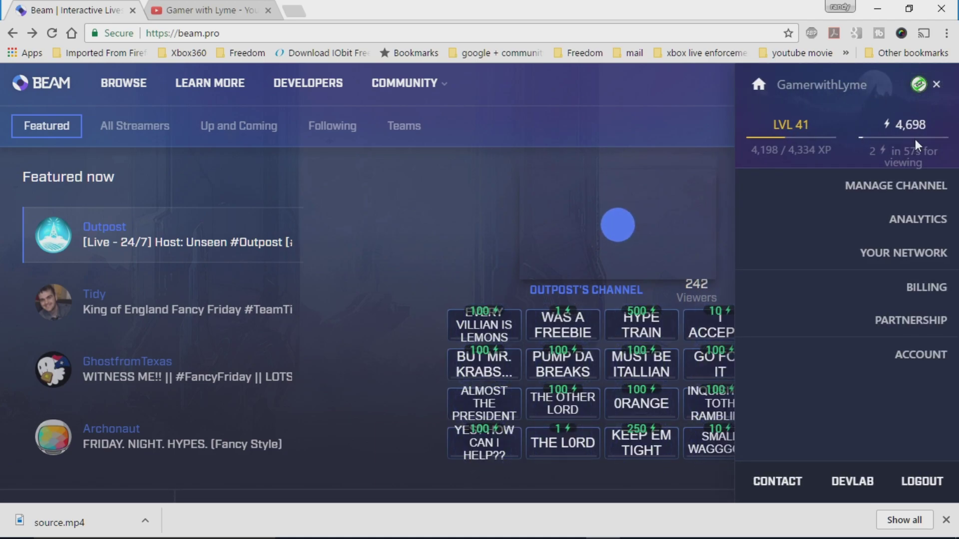
left_click(913, 189)
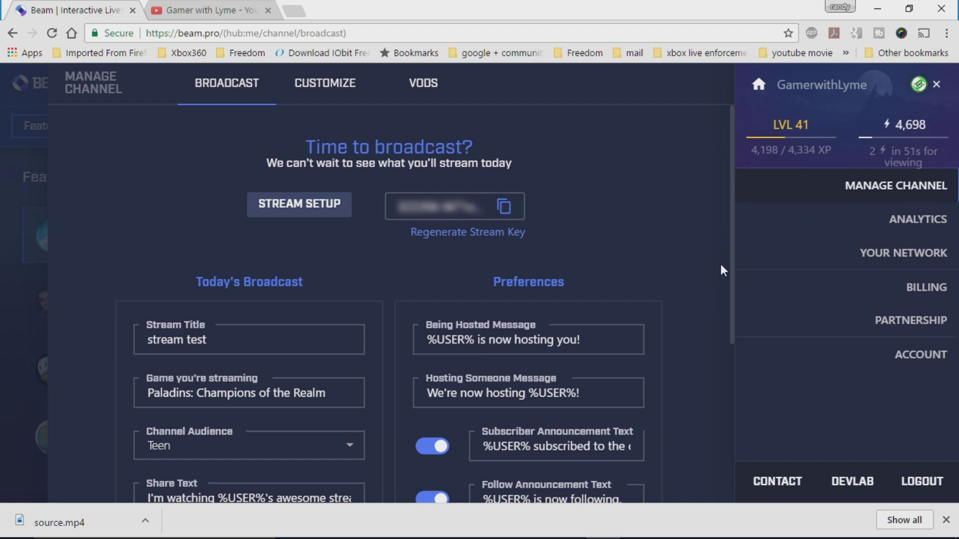
scroll(720, 263, "down", 1)
scroll(720, 270, "down", 2)
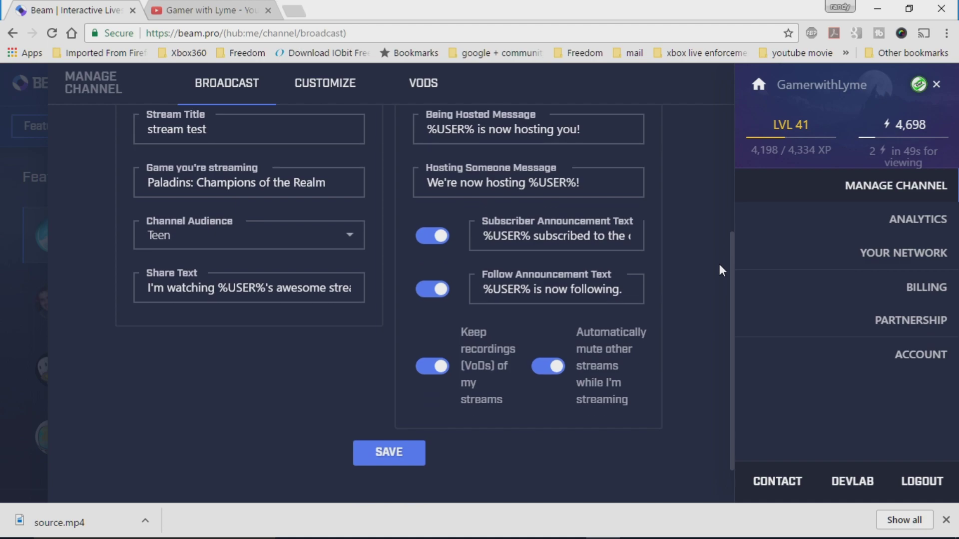
scroll(440, 314, "up", 2)
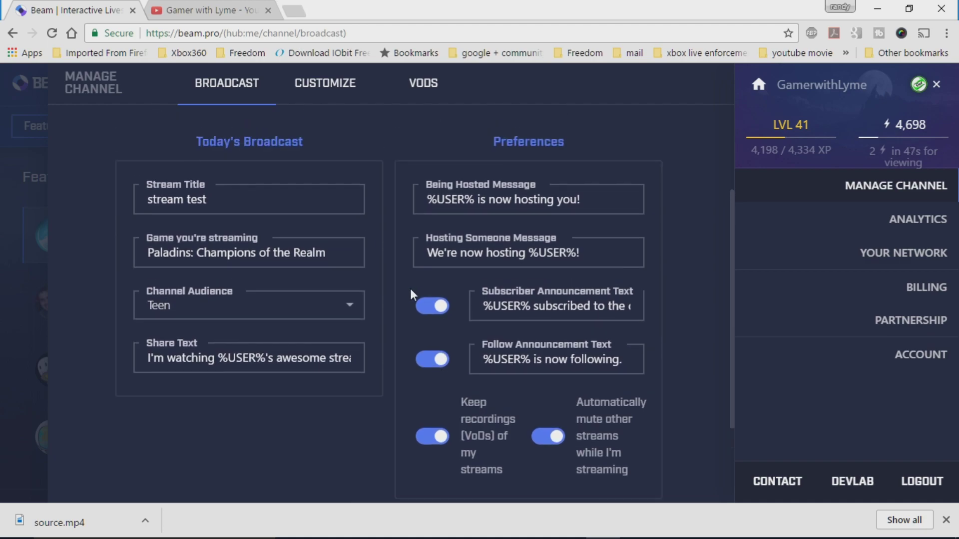
scroll(413, 324, "down", 3)
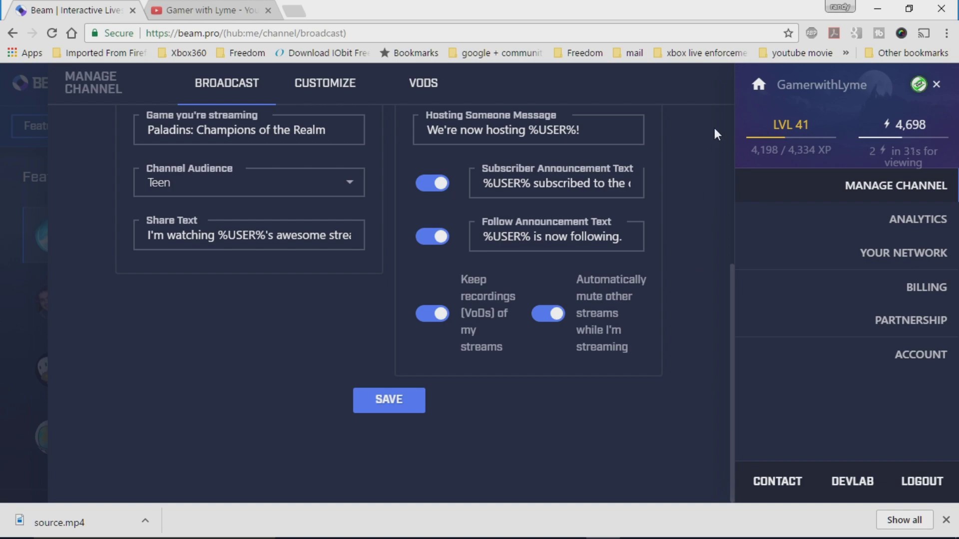
On the VODS tab, download the stream test recording broadcast a day ago
left_click(425, 88)
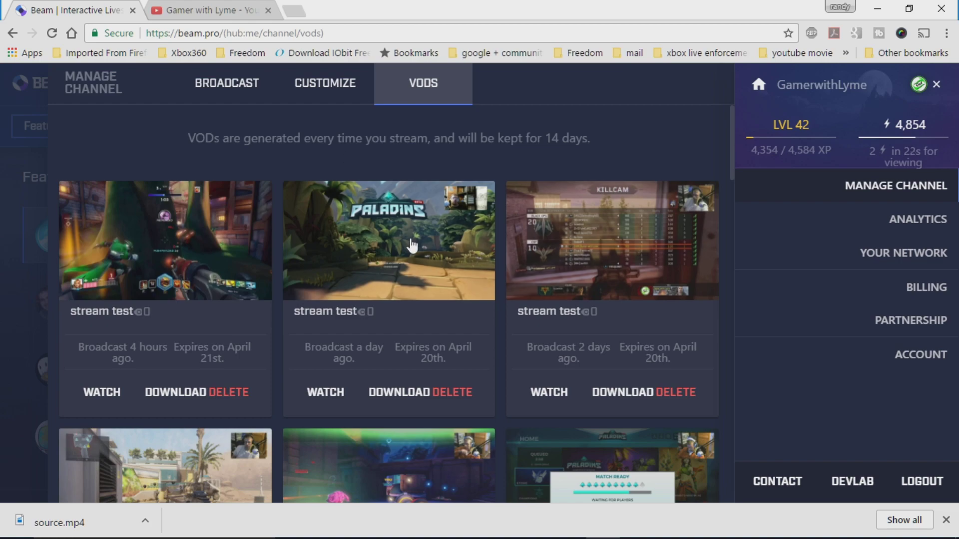
left_click(405, 394)
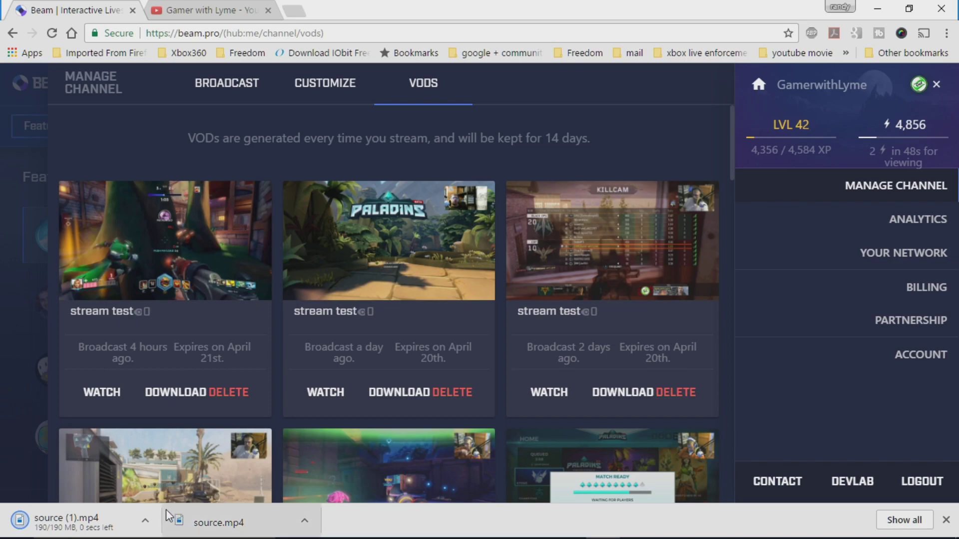
Cut source (1) from Downloads and paste it into F:\beam on New Volume
left_click(145, 520)
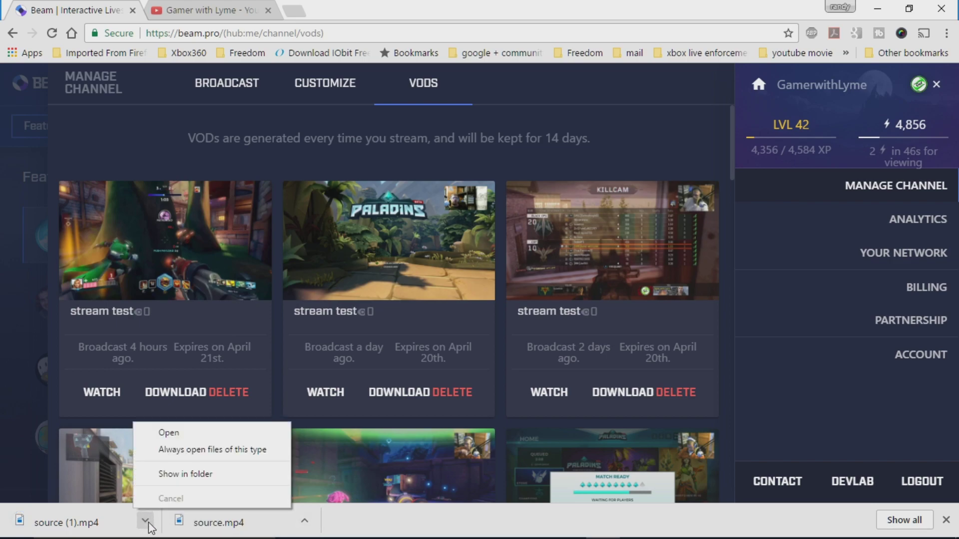
left_click(187, 475)
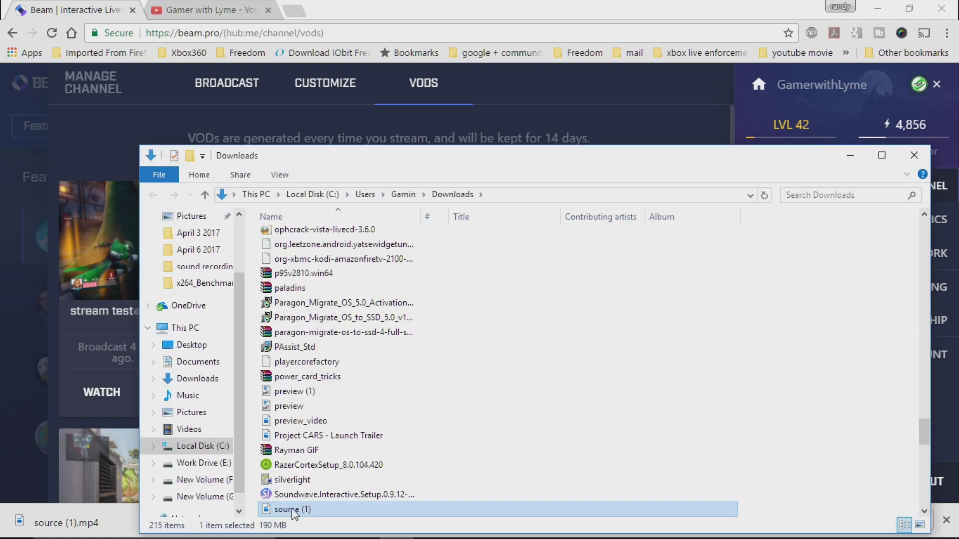
right_click(293, 513)
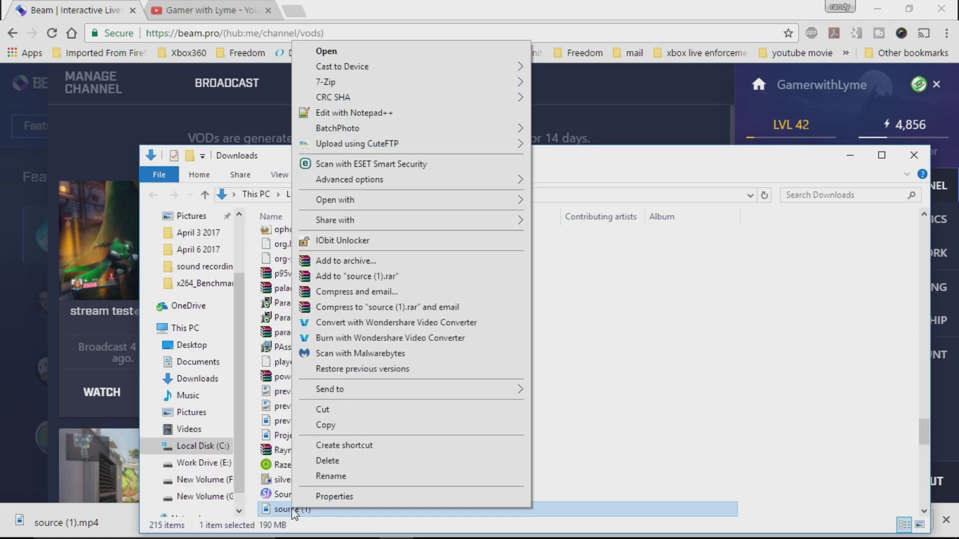
left_click(327, 412)
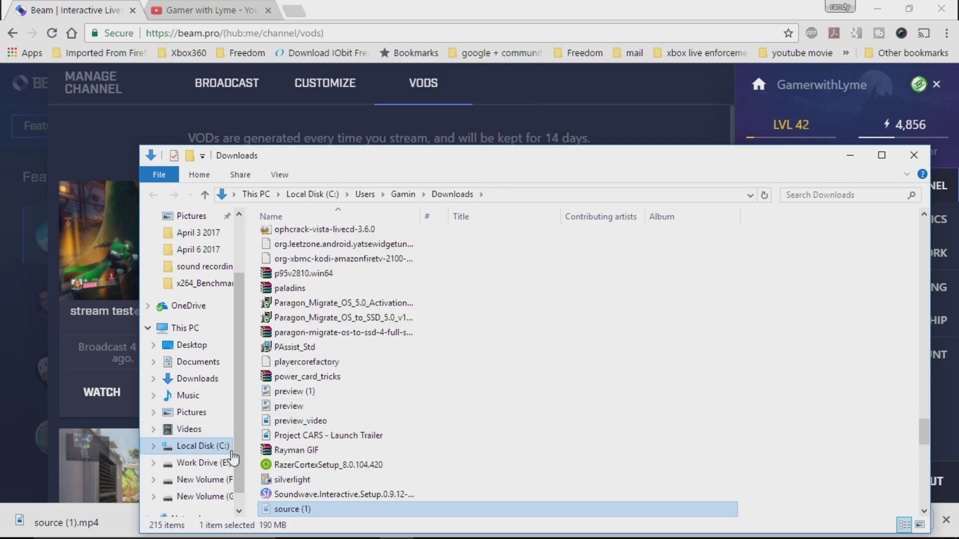
left_click(200, 479)
left_click(270, 254)
double_click(270, 255)
right_click(301, 313)
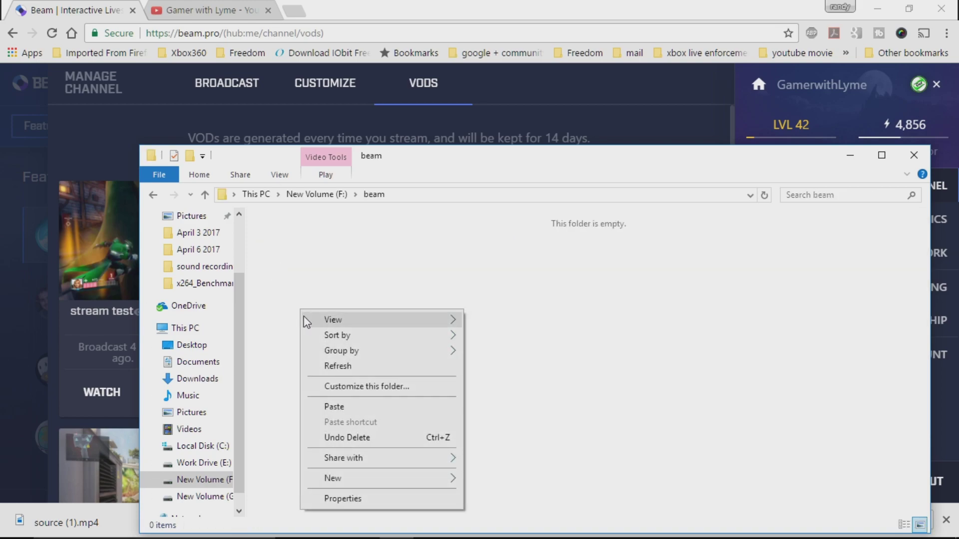
left_click(350, 406)
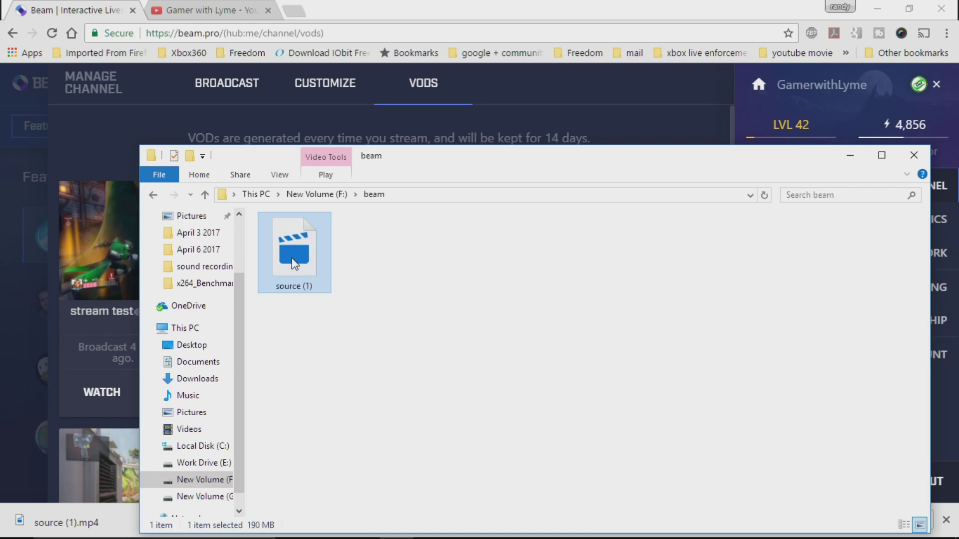
right_click(297, 262)
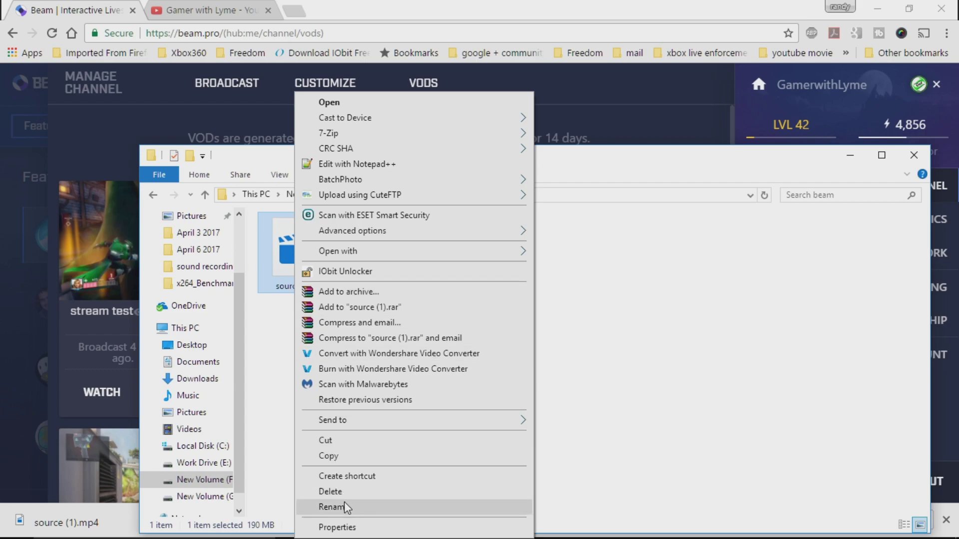
left_click(352, 528)
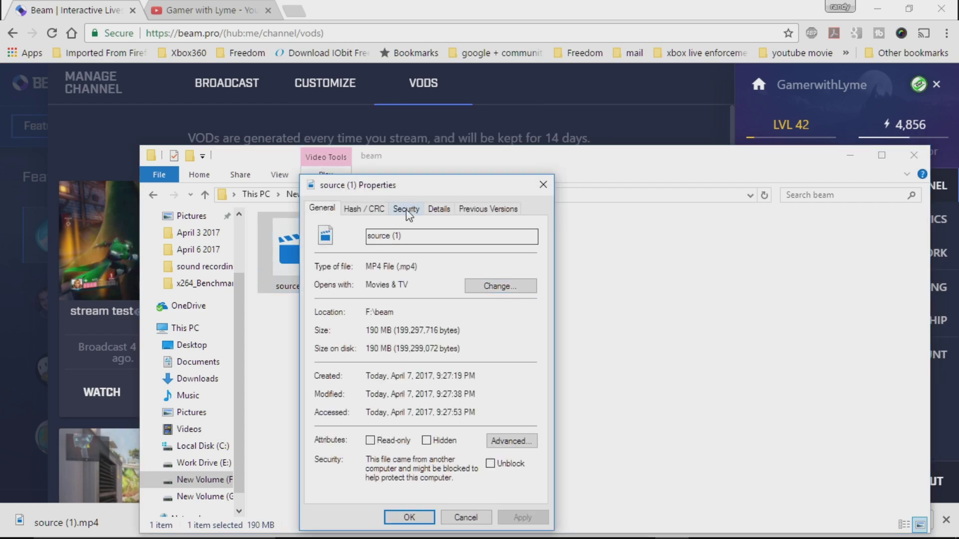
left_click(432, 211)
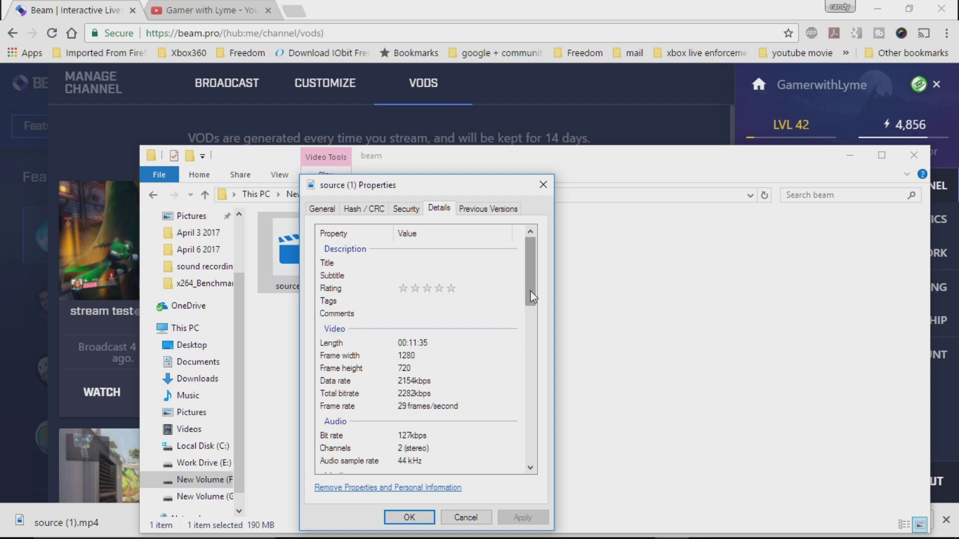
left_click_drag(532, 296, 531, 323)
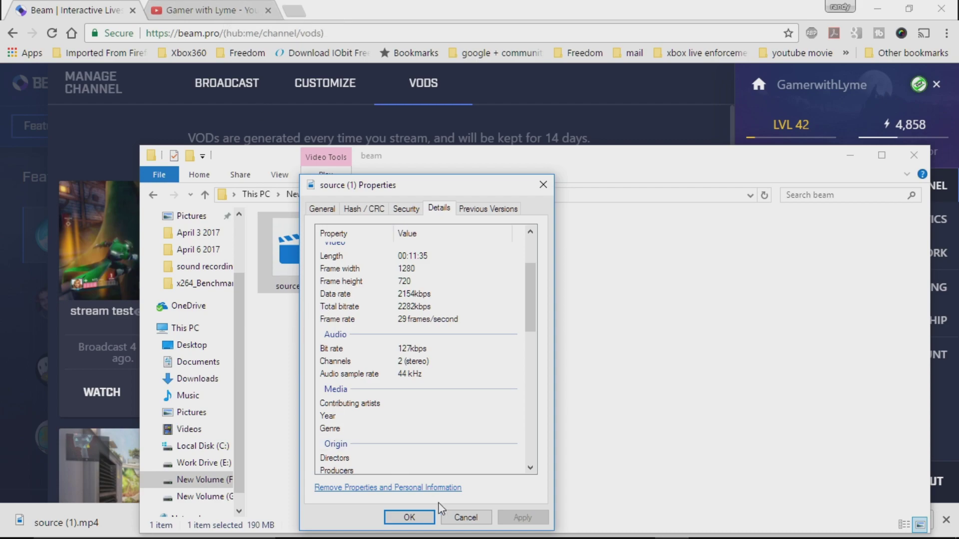
left_click(466, 518)
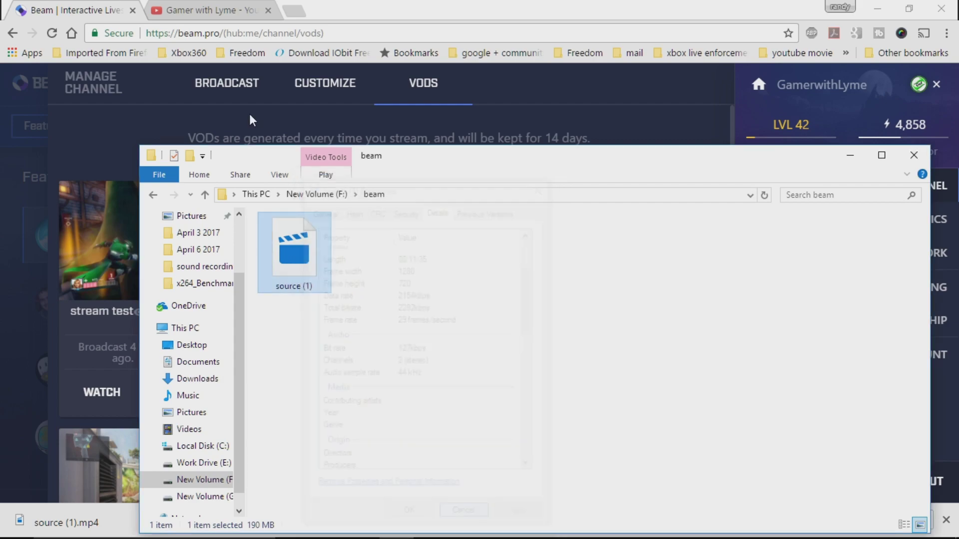
Drag source (1) from the beam folder onto YouTube's upload page to upload it
left_click(185, 11)
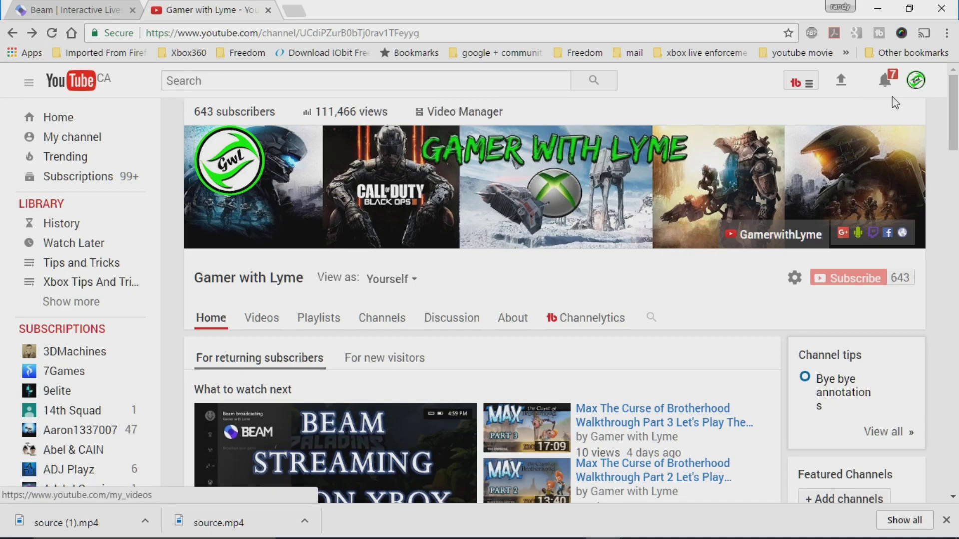
left_click(841, 85)
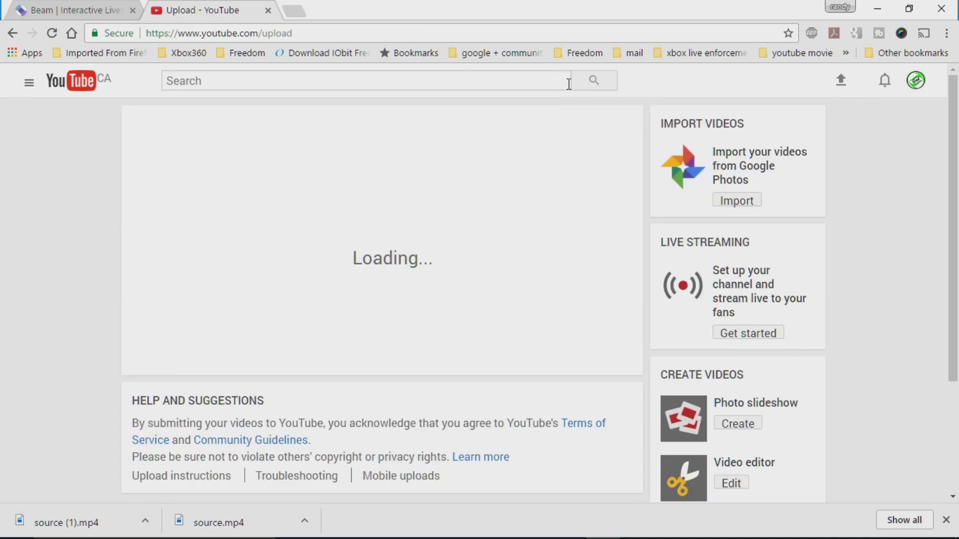
mouse_move(332, 521)
left_click(397, 525)
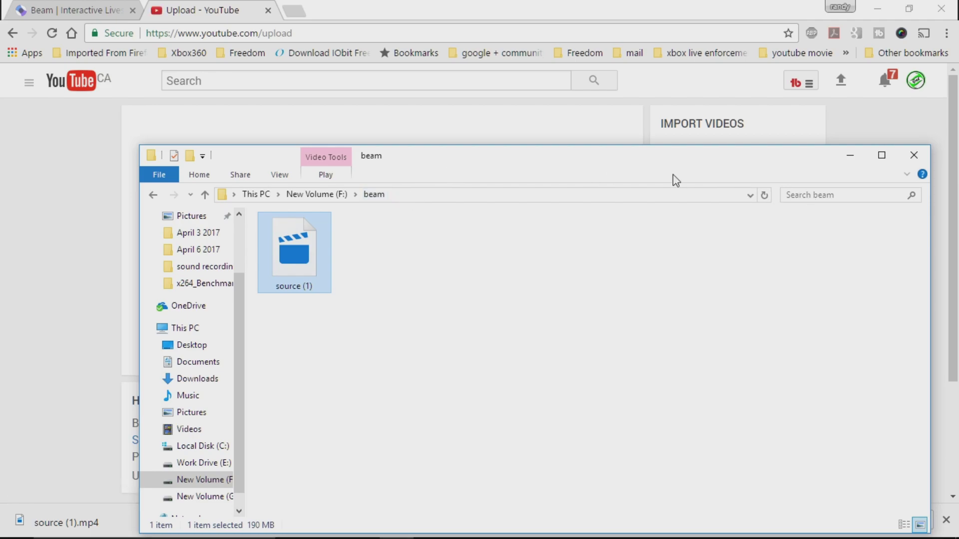
left_click_drag(478, 168, 707, 195)
left_click_drag(507, 301, 331, 216)
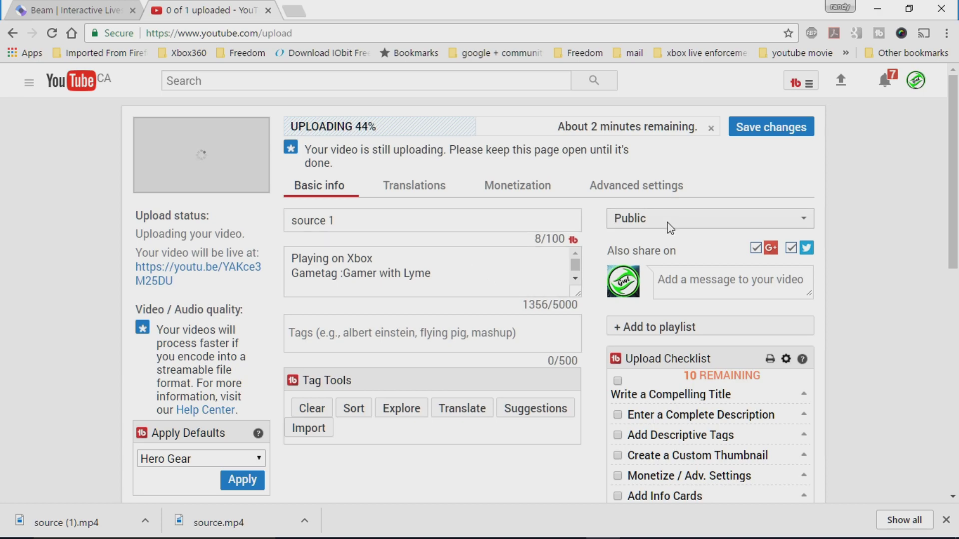
Change the uploading video's privacy from Public to Unlisted
left_click(804, 220)
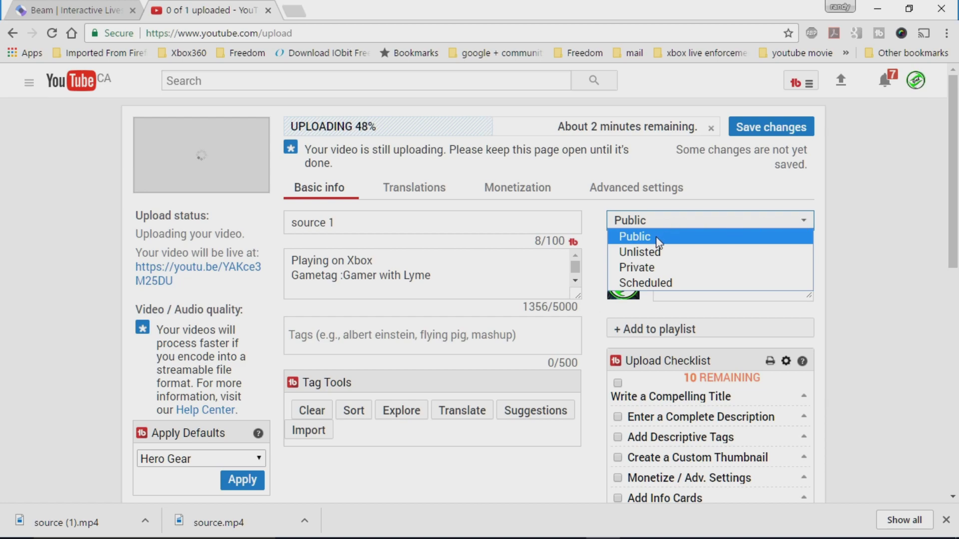
left_click(654, 251)
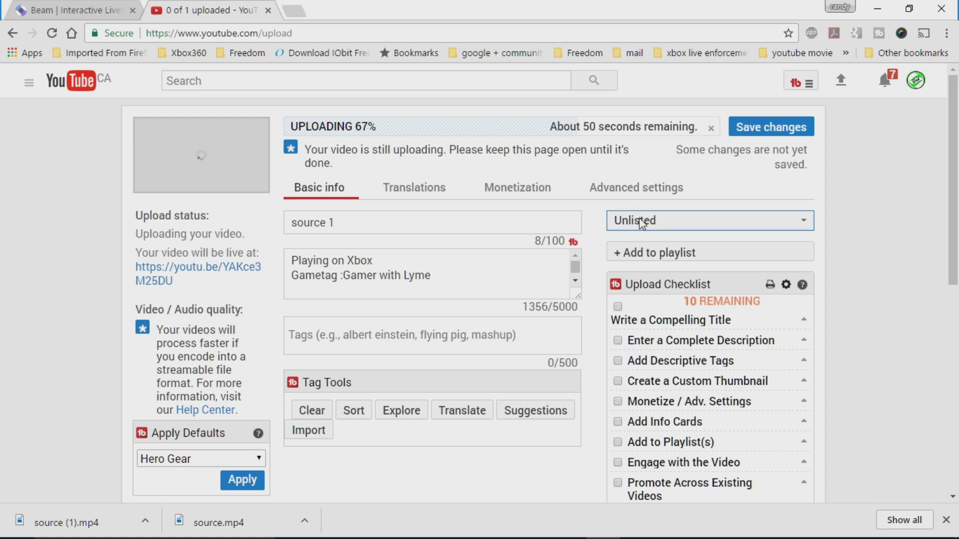
scroll(591, 387, "down", 4)
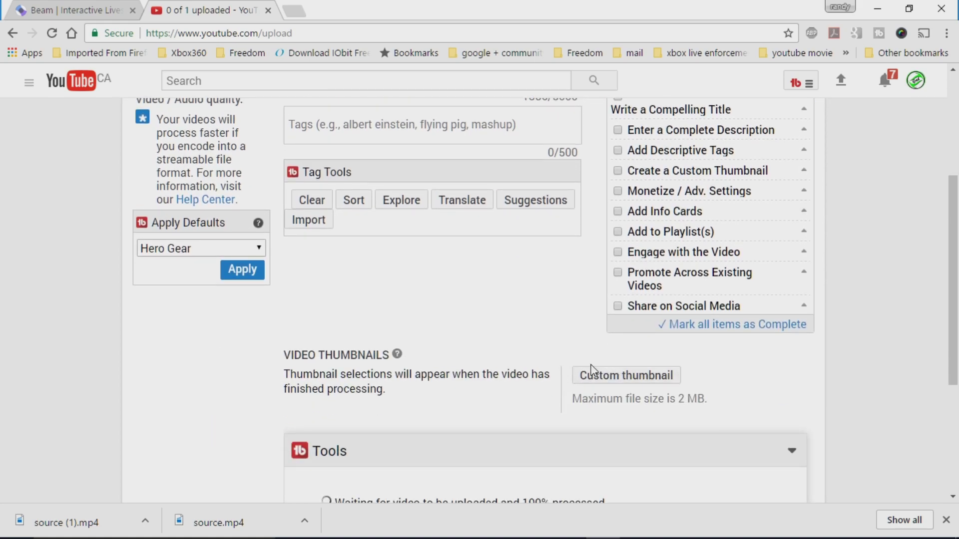
scroll(563, 353, "up", 4)
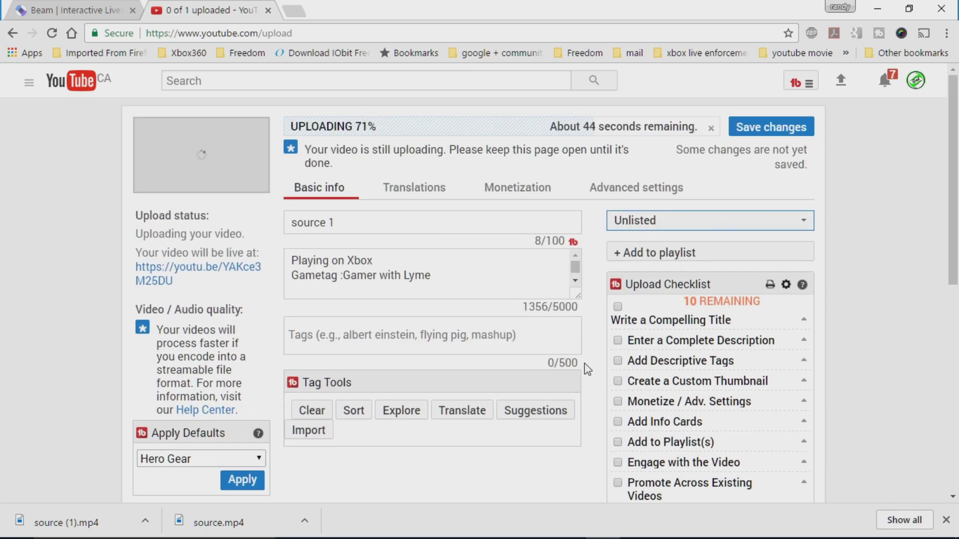